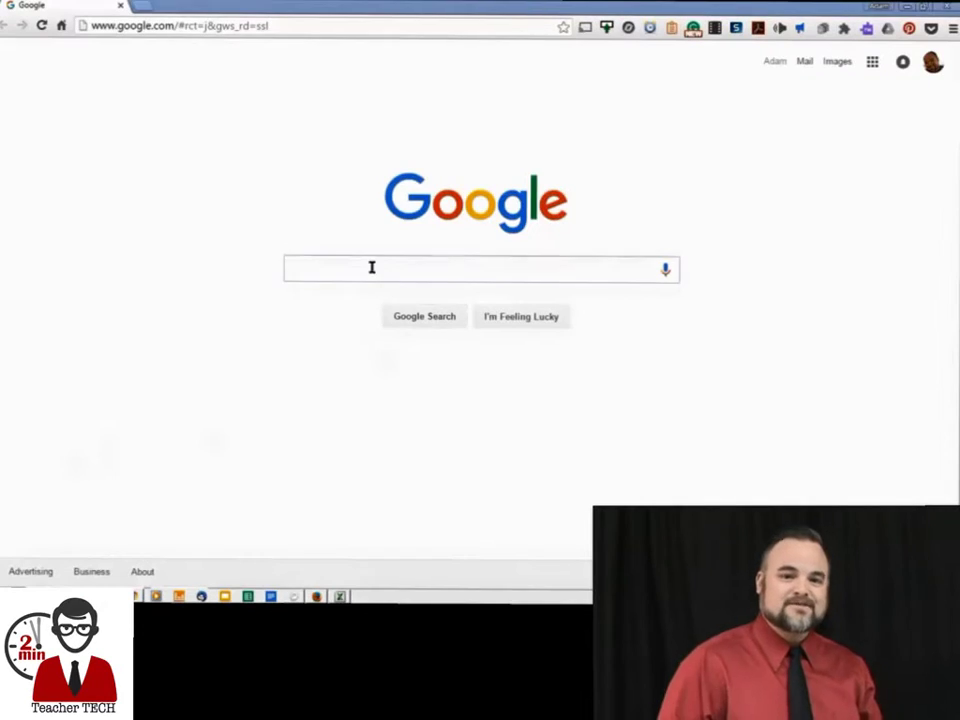
Step: Find Save to Pocket in the Chrome Web Store, add it, and open Pocket's sign-up page
type("ocket")
key("Return")
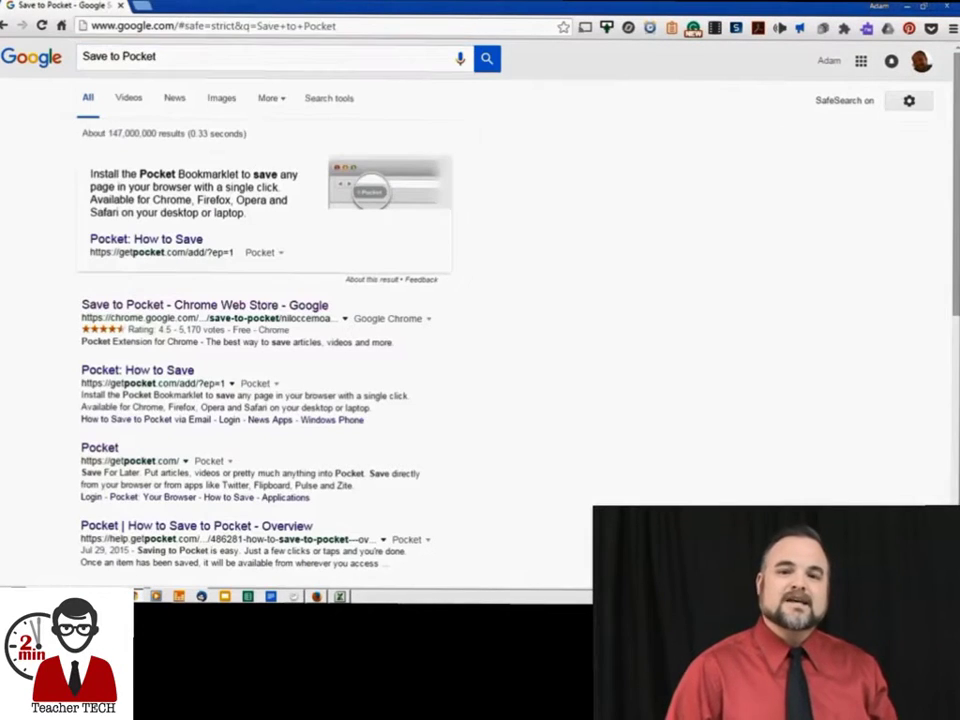
left_click(143, 308)
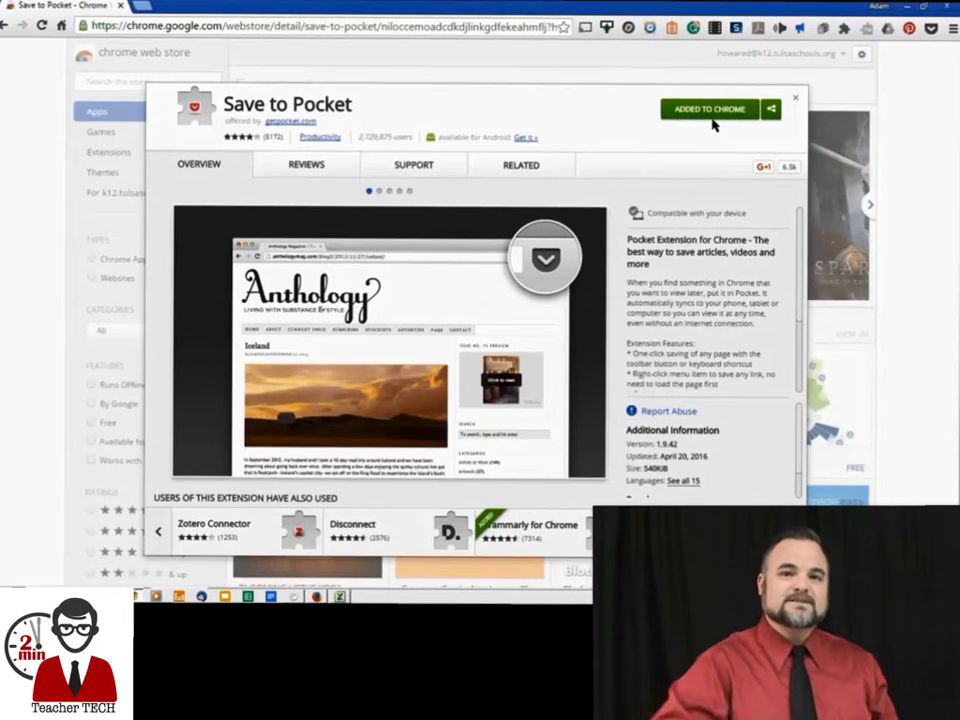
left_click(930, 29)
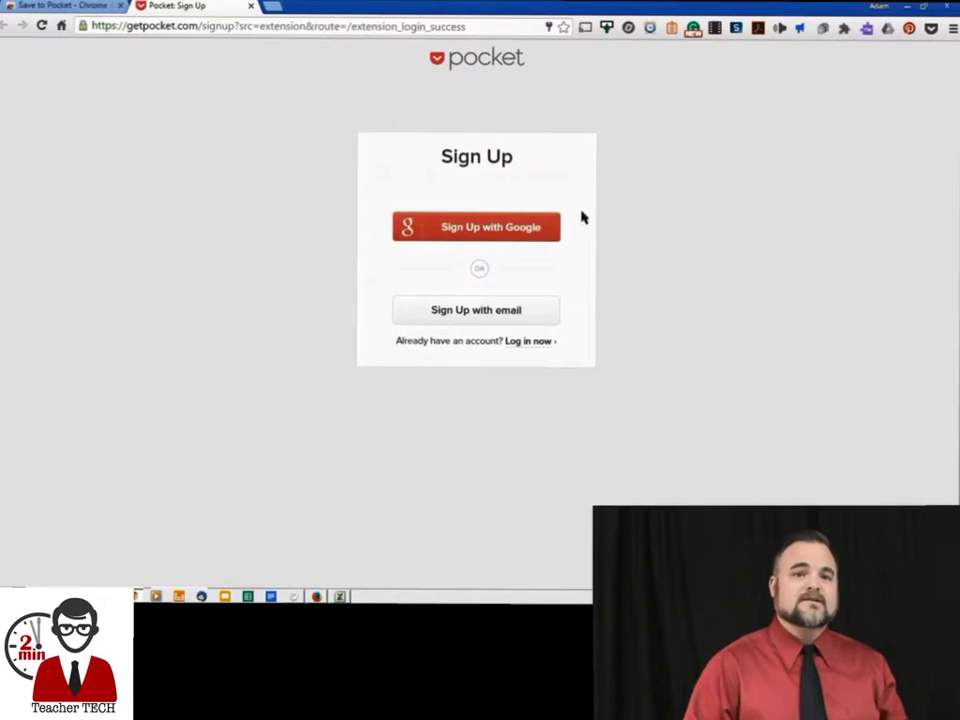
Step: Sign up for Pocket with the Google account and send the Pocket app to the Android phone
left_click(460, 229)
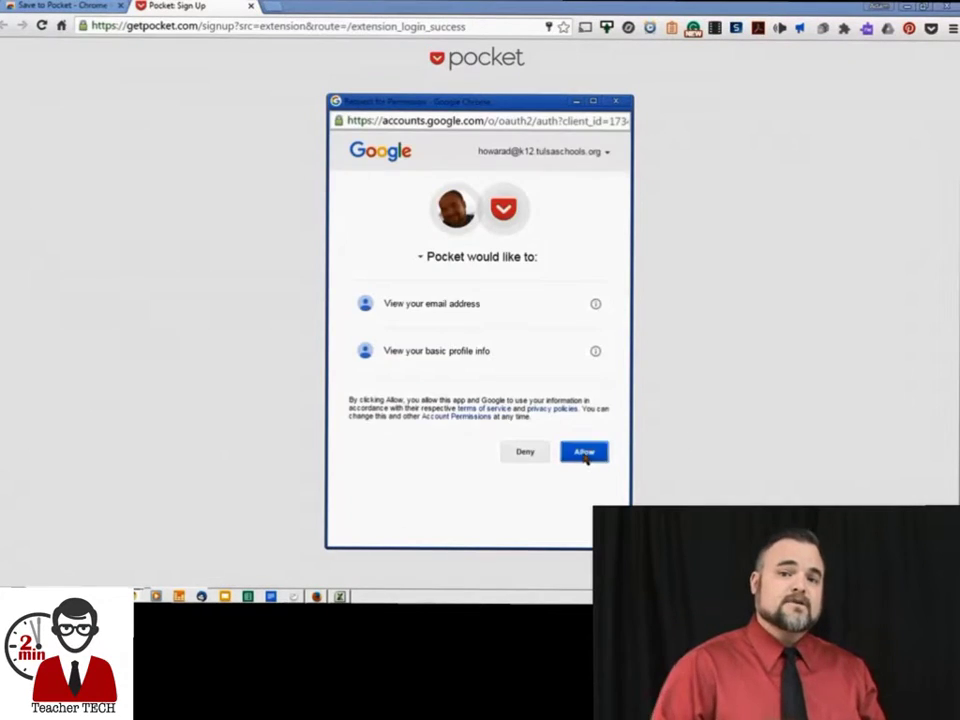
left_click(585, 453)
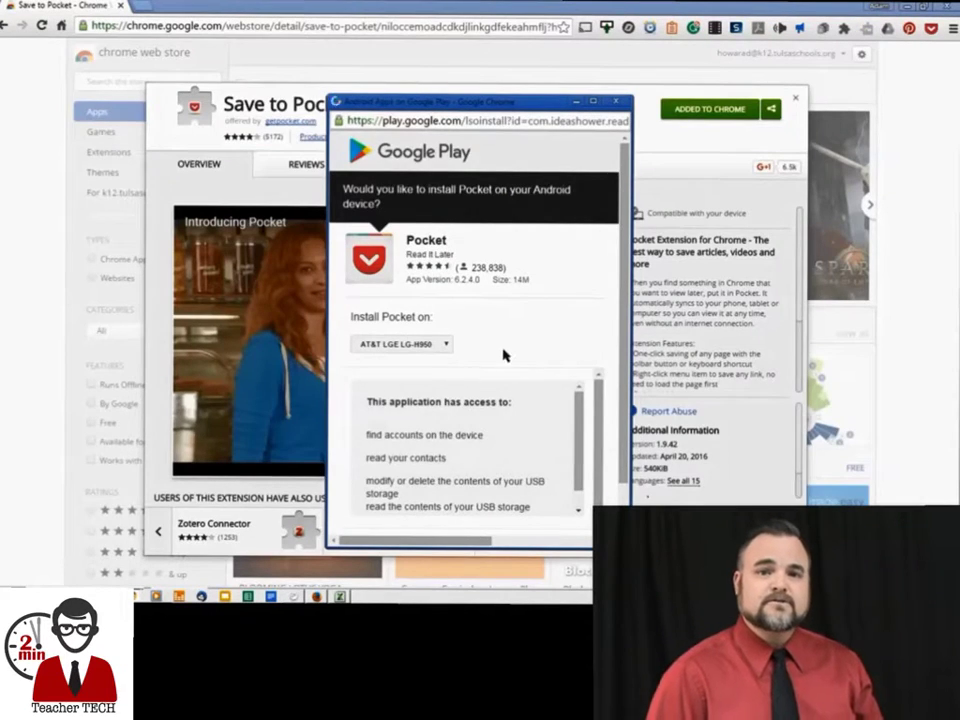
scroll(505, 355, "down", 2)
left_click(588, 506)
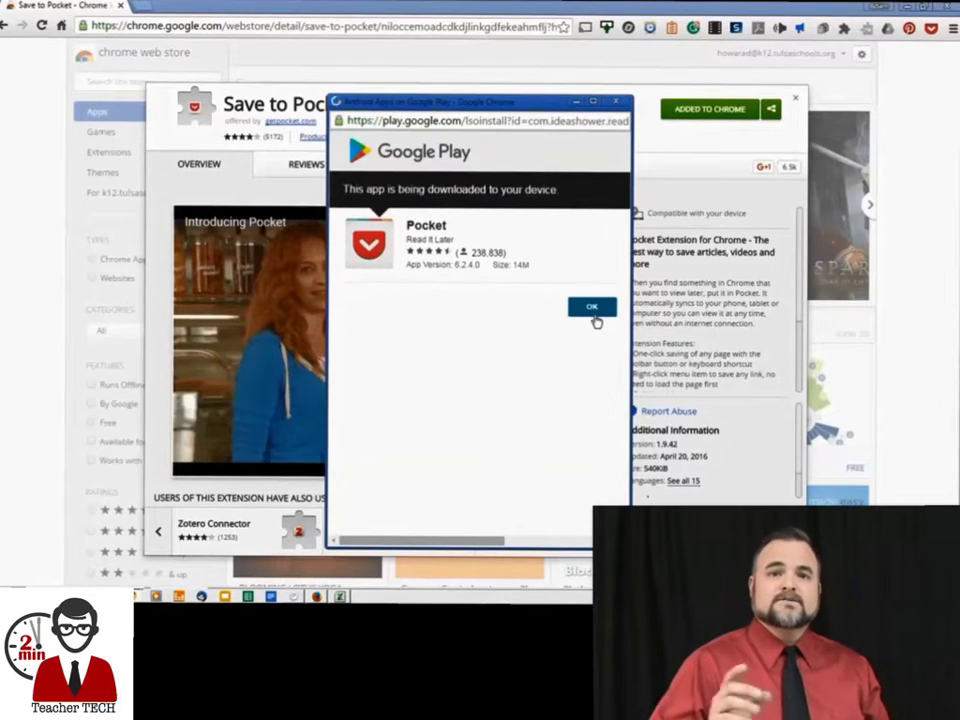
left_click(592, 308)
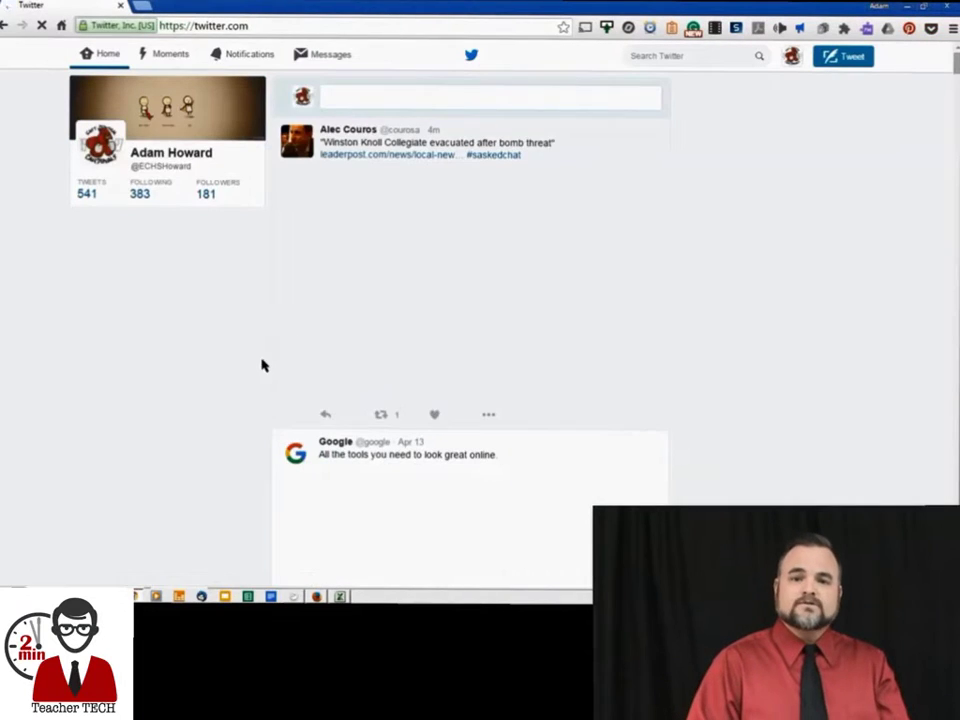
Step: Open the EdTech K-12 Magazine homework-gap video page from the tweet
scroll(304, 368, "down", 7)
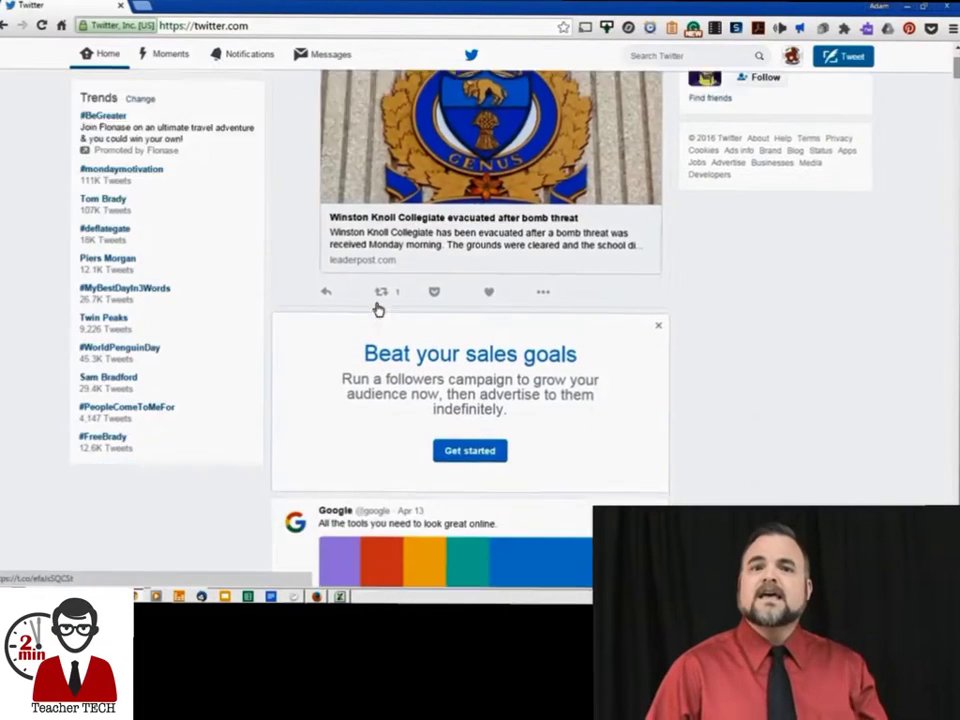
scroll(376, 310, "down", 10)
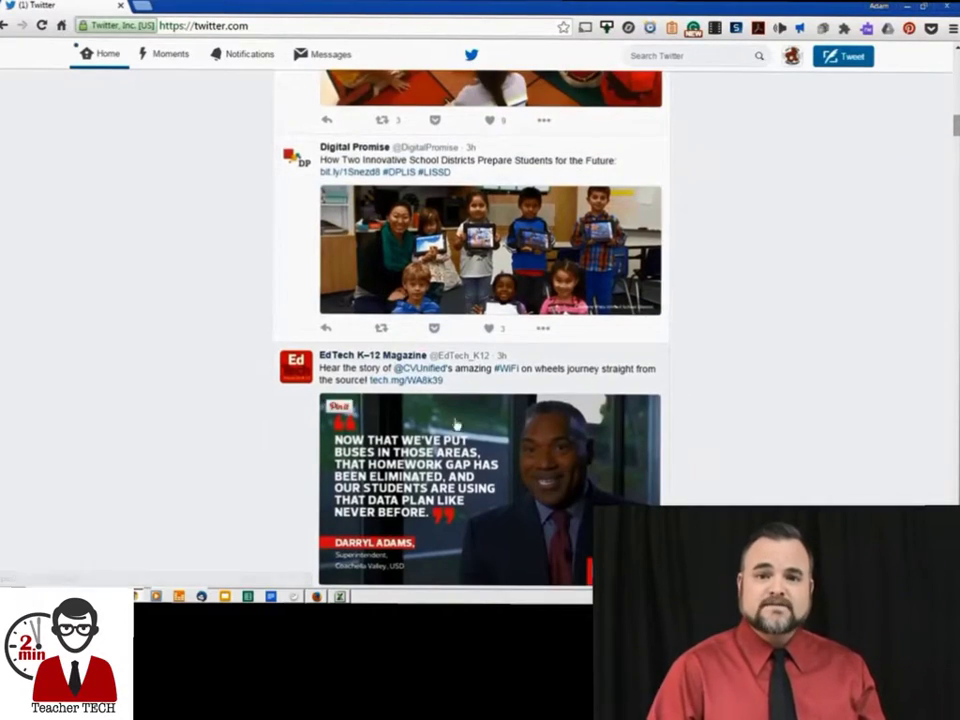
left_click(400, 381)
scroll(51, 381, "down", 5)
scroll(47, 380, "down", 8)
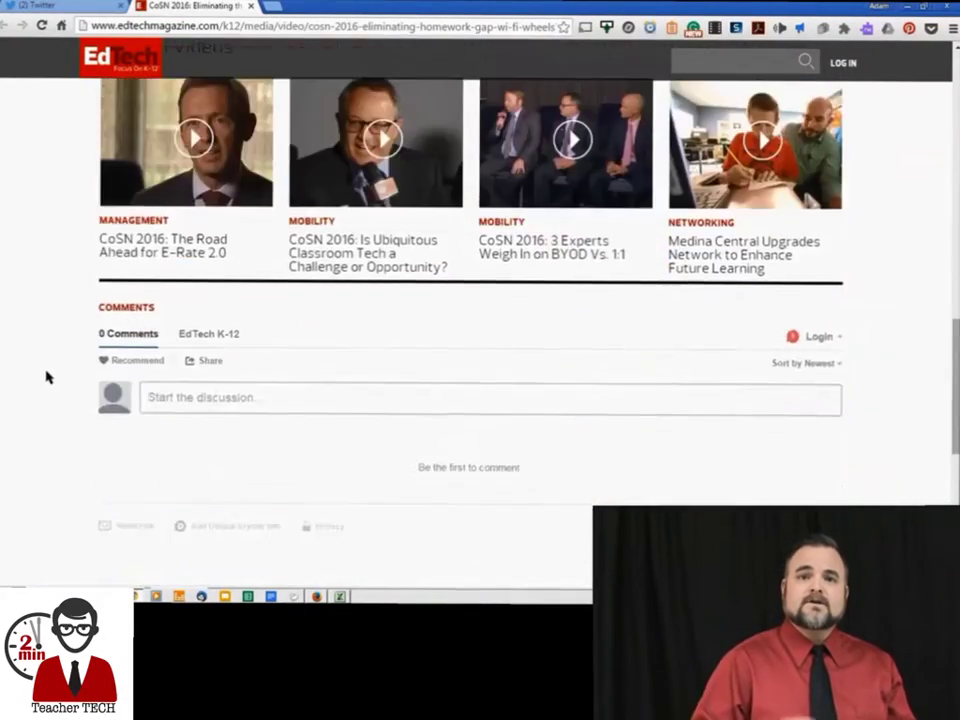
scroll(45, 378, "up", 15)
Step: Save the video page to Pocket tagged 'EdTech', then open a new browser tab
left_click(931, 27)
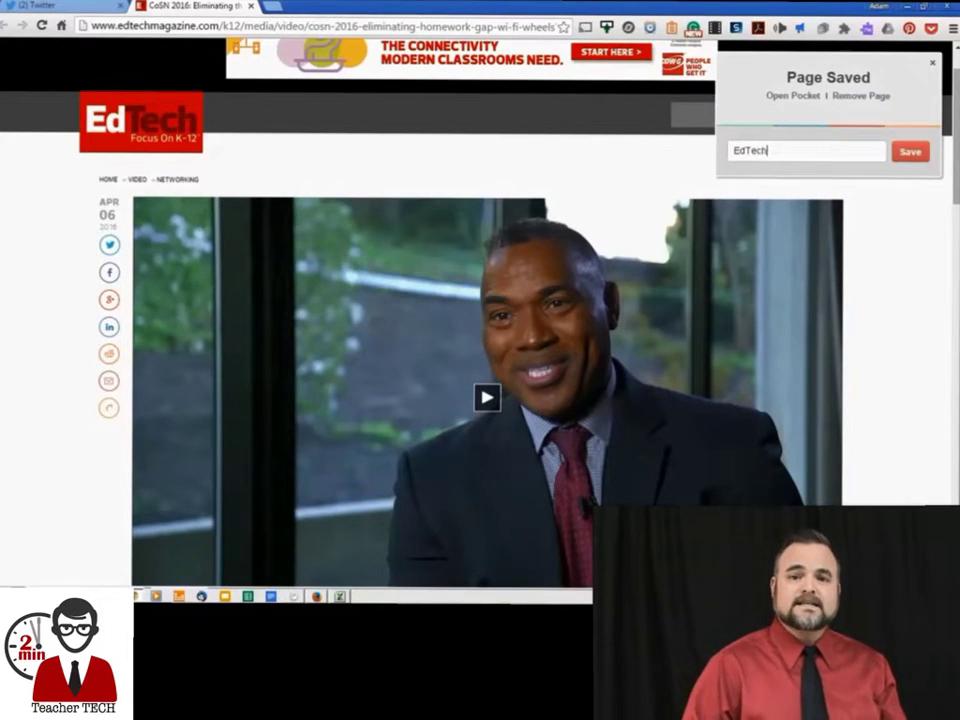
type("EdTech")
key("Return")
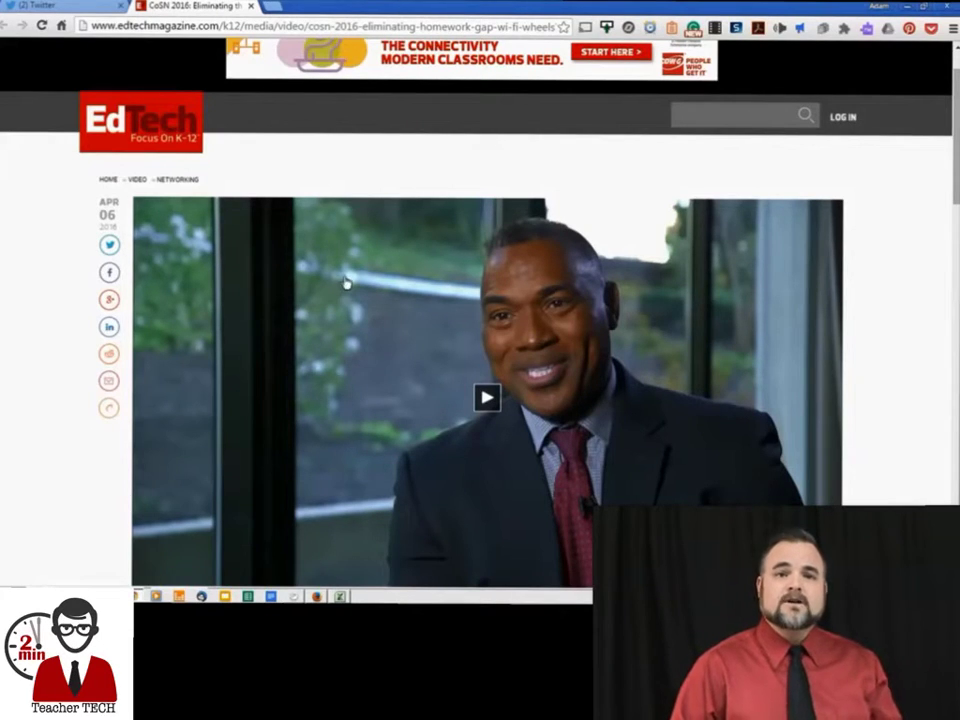
left_click(280, 7)
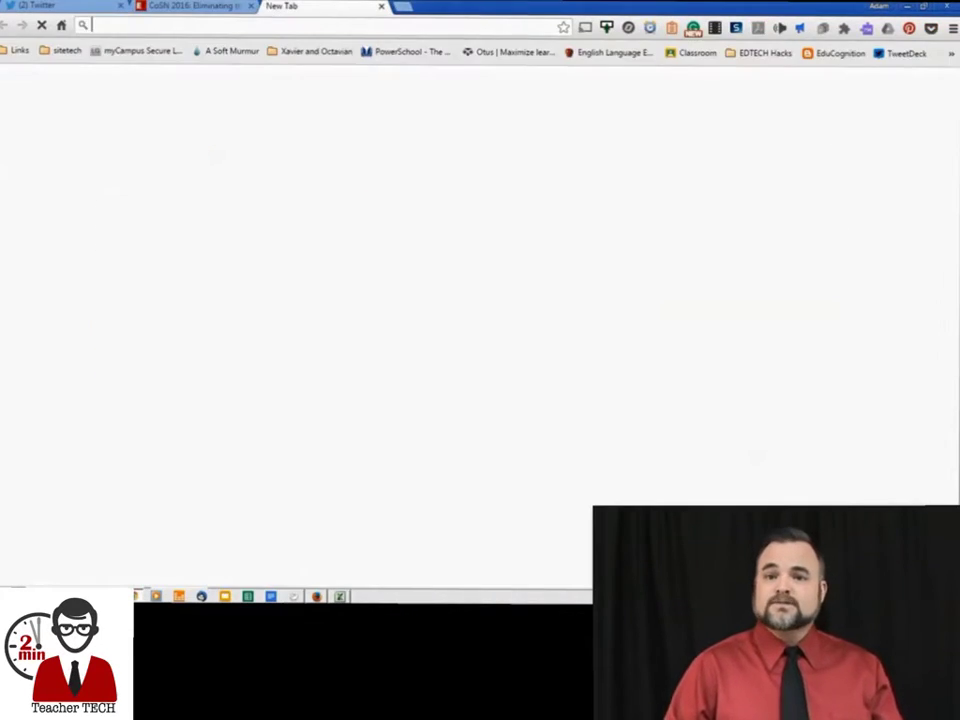
Step: Search for 'pocket' and open the getpocket.com website
type("pocket")
key("Return")
left_click(104, 160)
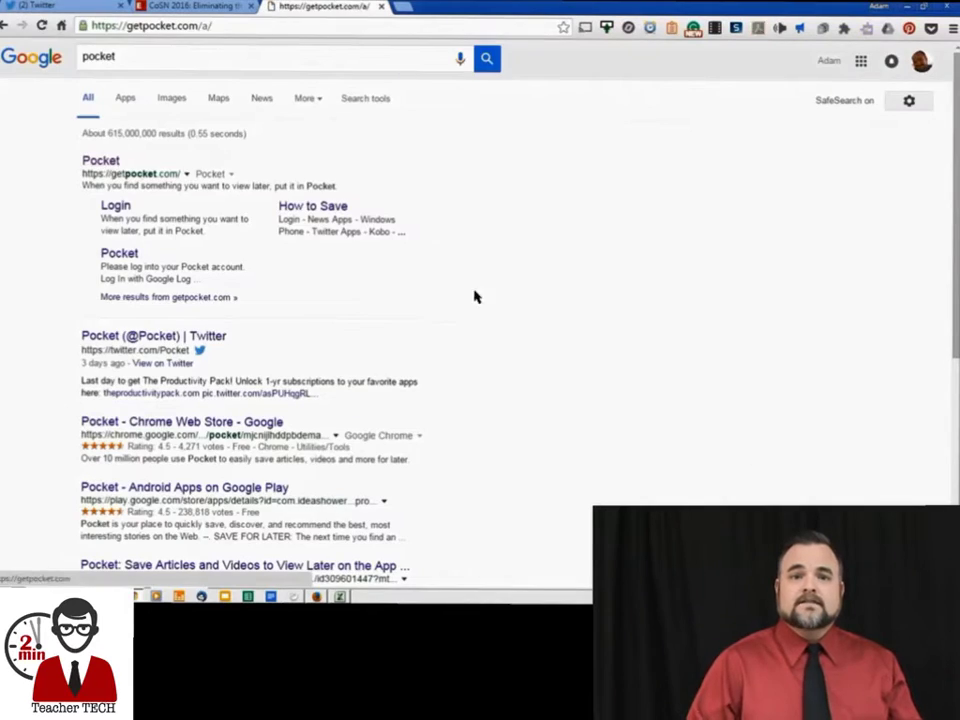
Step: Create the Pocket account password and let Chrome save it
left_click(477, 390)
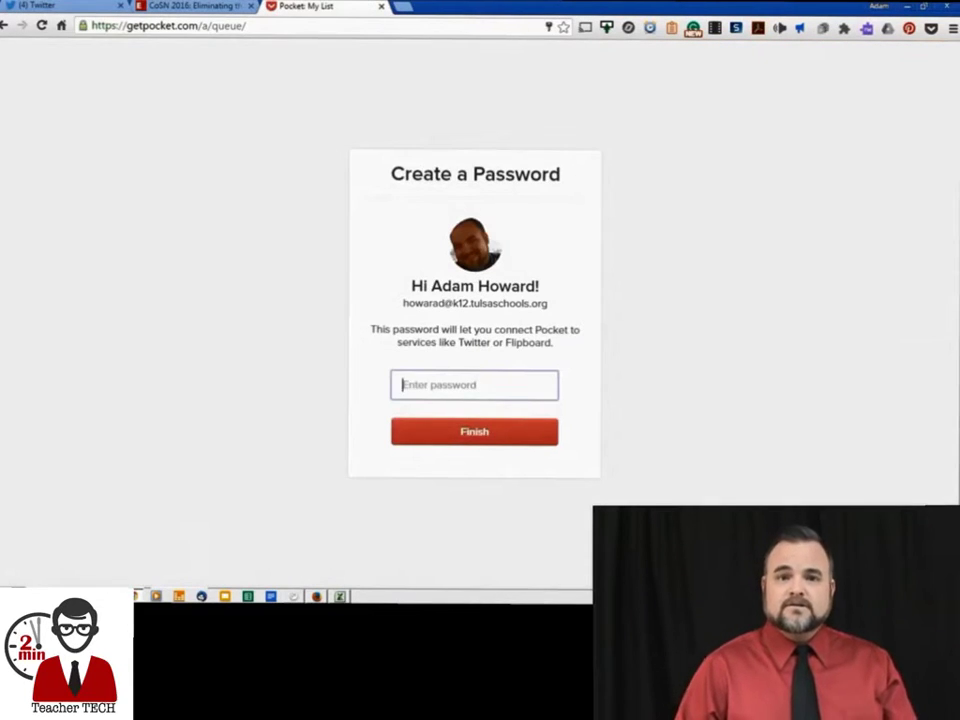
type("••")
key("Return")
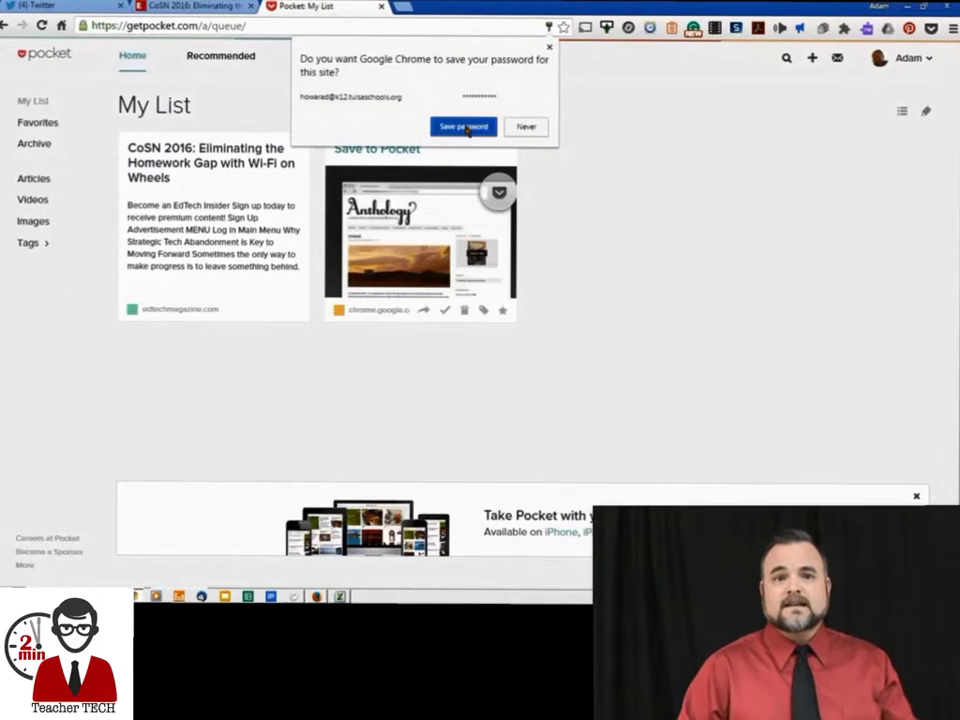
left_click(463, 124)
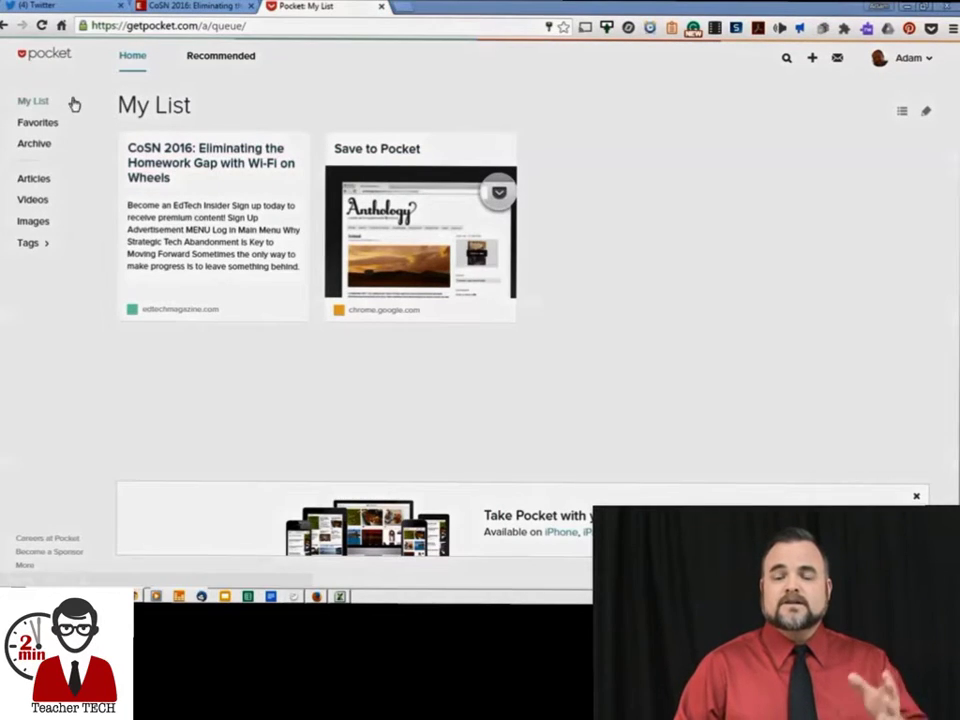
left_click(39, 124)
left_click(38, 145)
left_click(36, 178)
left_click(36, 201)
left_click(35, 226)
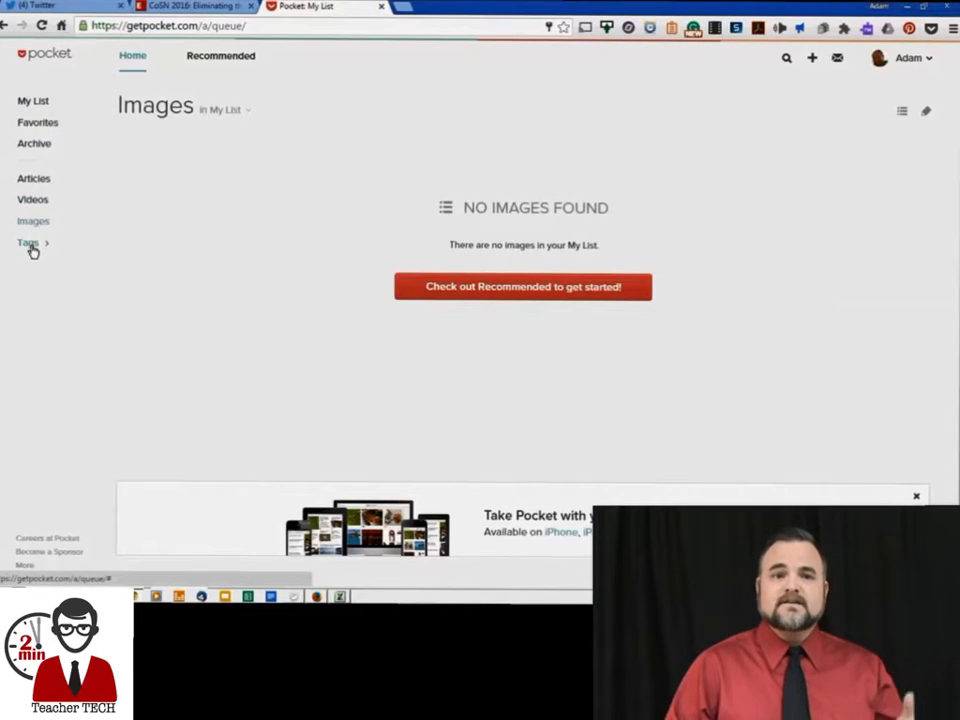
left_click(35, 243)
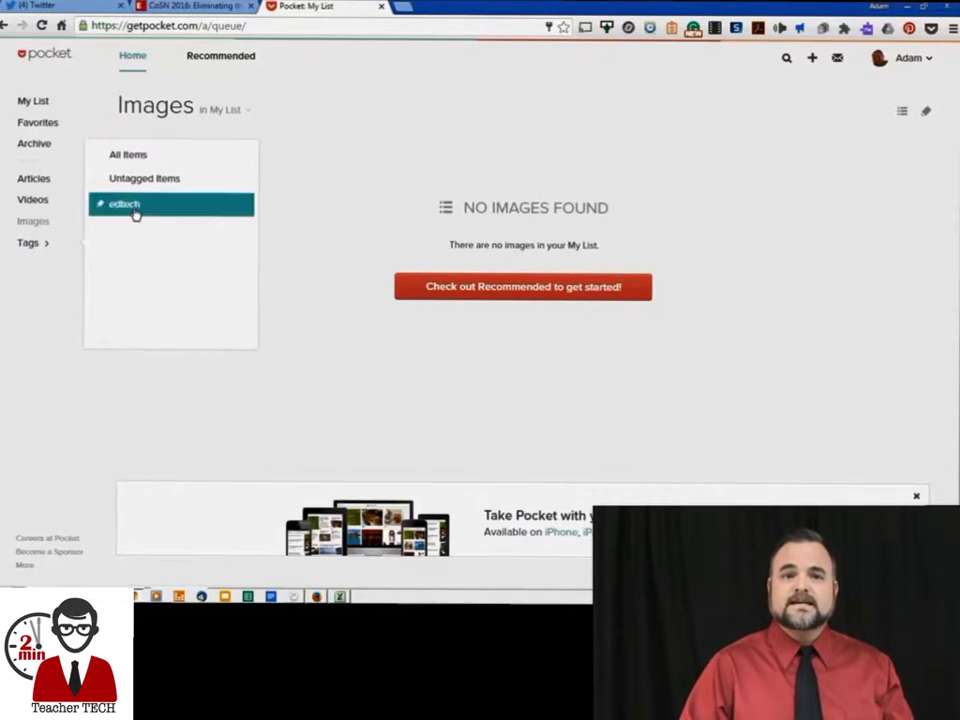
left_click(132, 206)
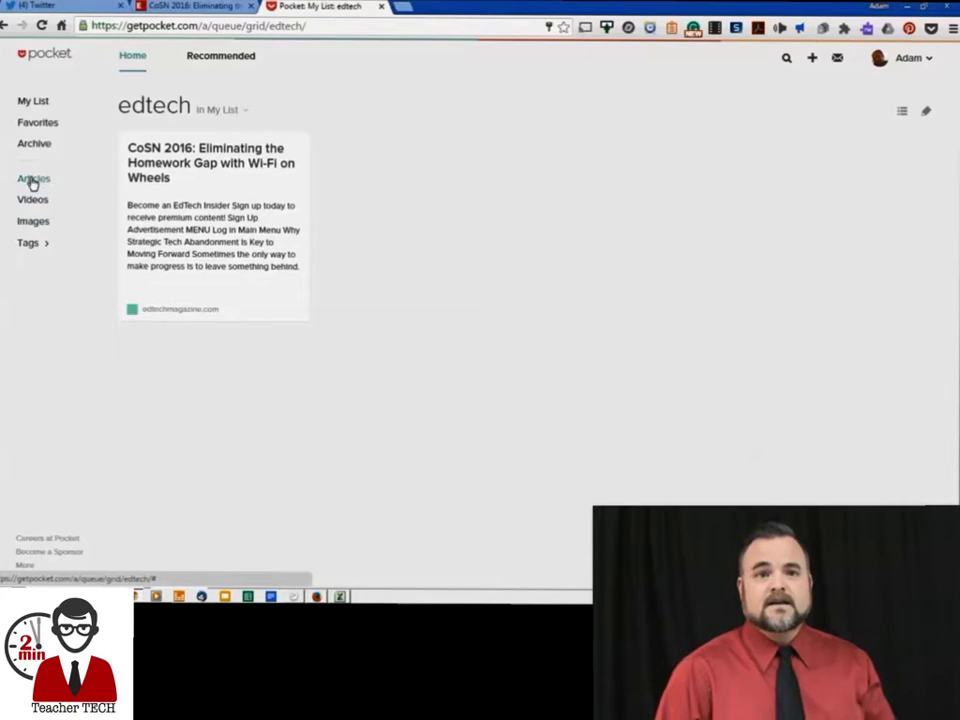
left_click(22, 101)
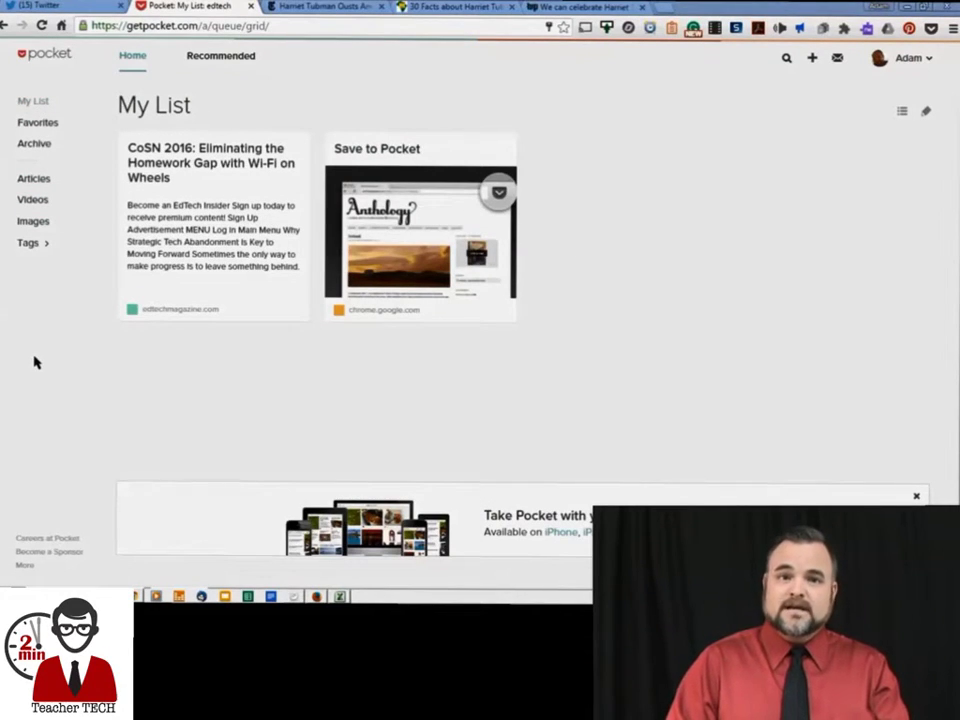
Step: Save the New York Times Harriet Tubman $20 bill article tagged 'tubman v jackson'
left_click(294, 8)
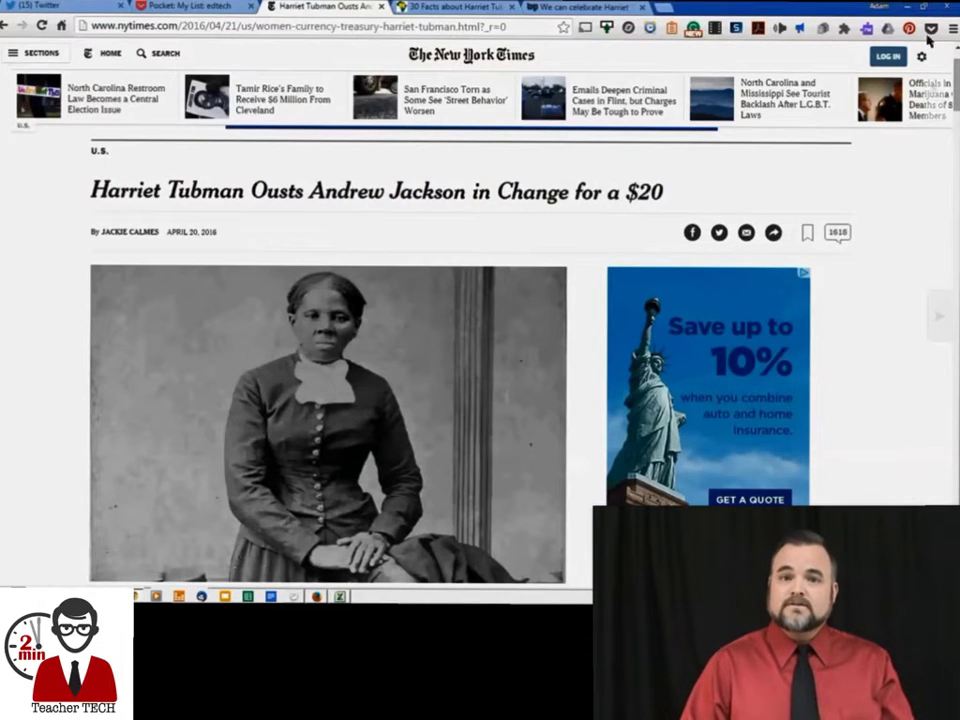
left_click(931, 28)
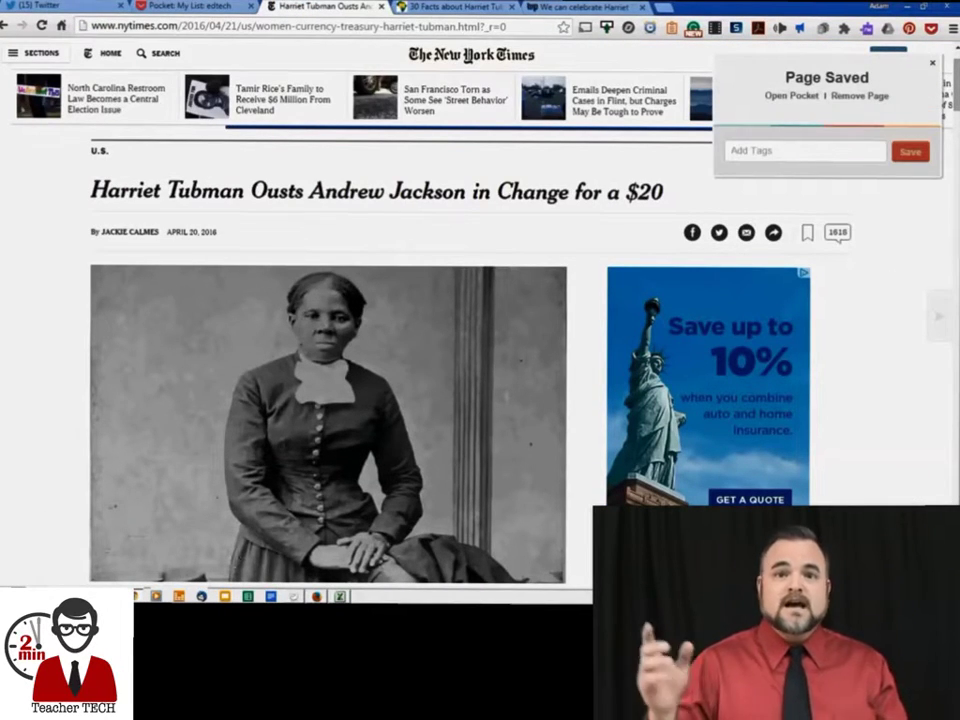
type("Tubman v Jac")
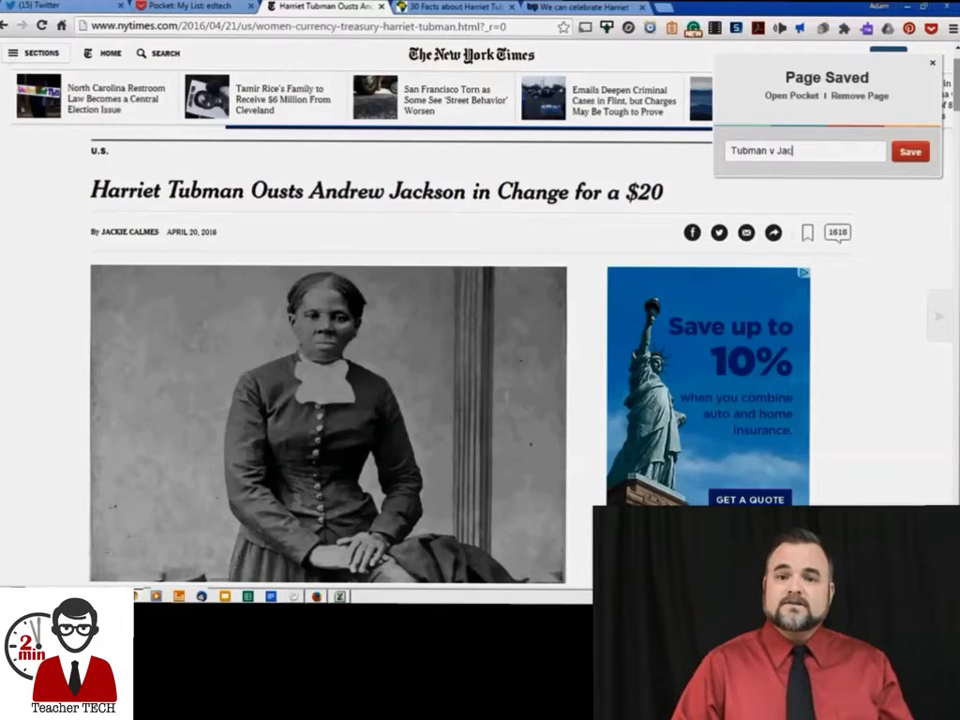
key("Return")
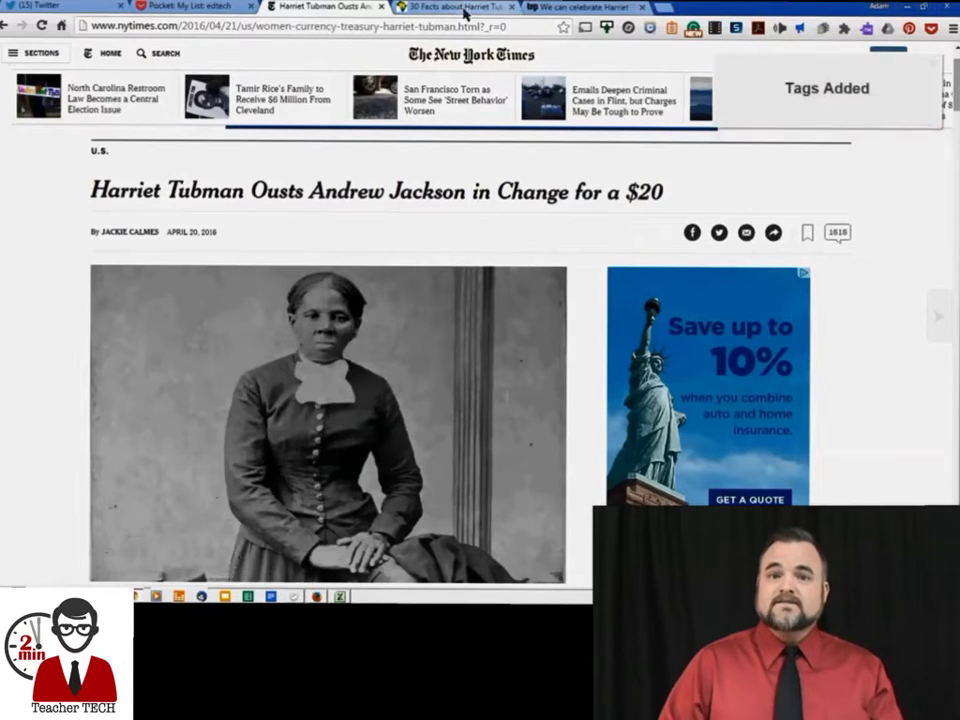
Step: Save the Black History Studies '30 Facts' page with the existing 'tubman v jackson' tag
key("ctrl+Tab")
left_click(931, 29)
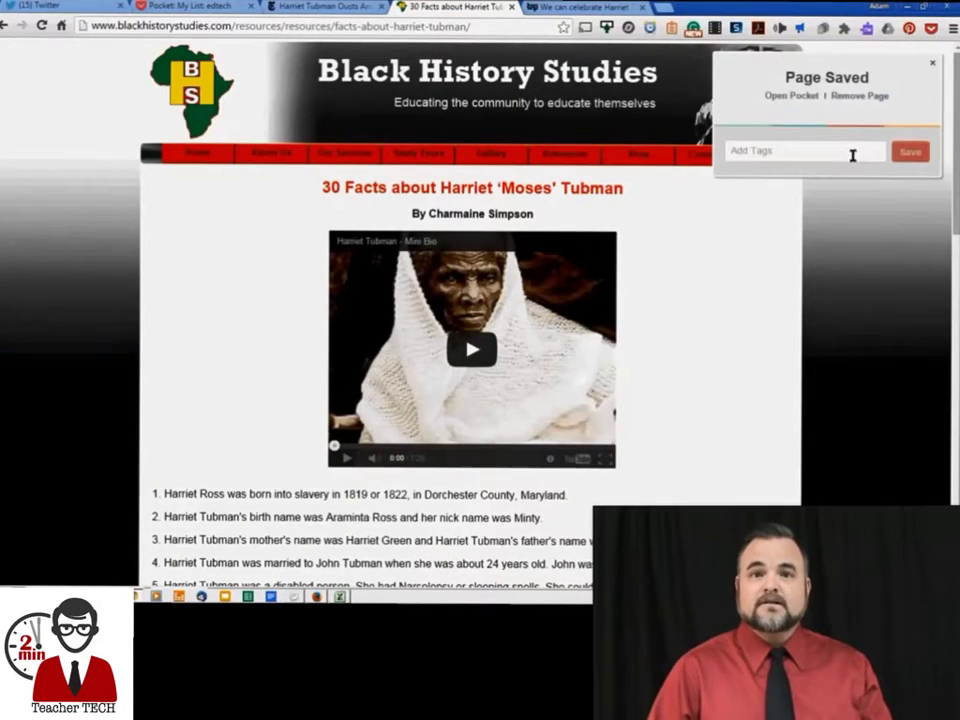
left_click(829, 153)
type("t")
left_click(814, 181)
key("Return")
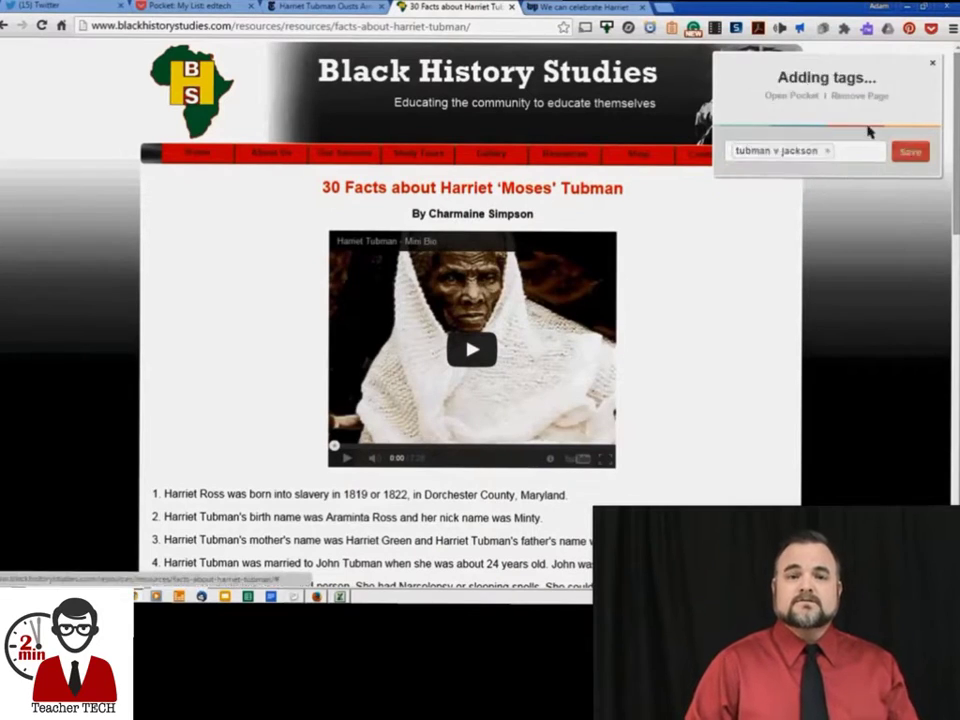
Step: Save the Washington Post Tubman article tagged 'tubman v jackson', then go to My List
key("ctrl+Tab")
left_click(931, 29)
left_click(767, 152)
type("t")
left_click(763, 180)
key("Return")
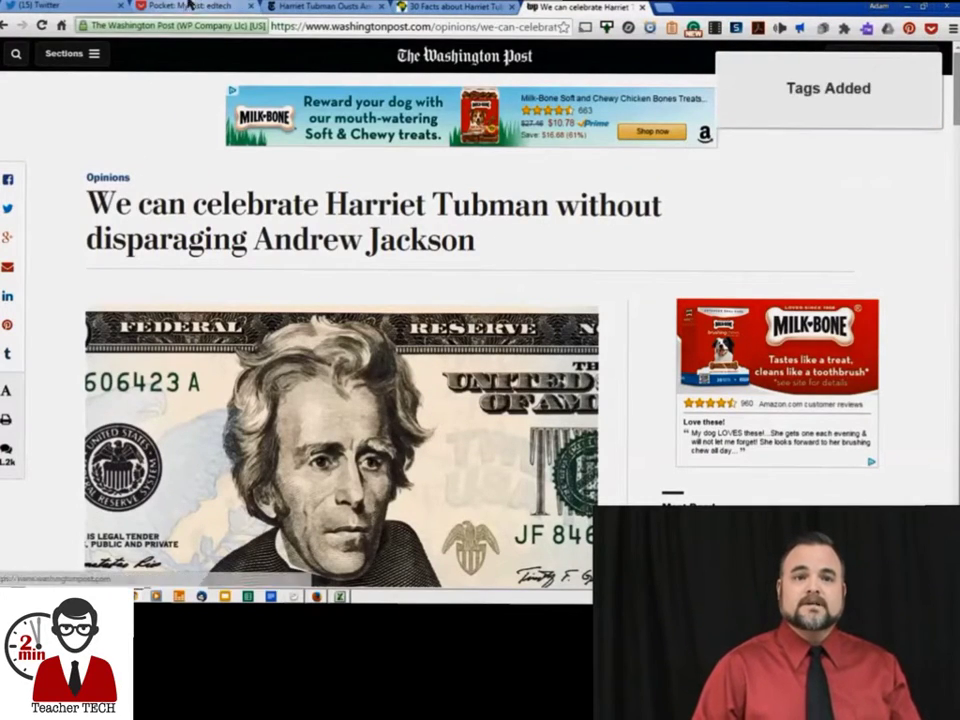
left_click(165, 7)
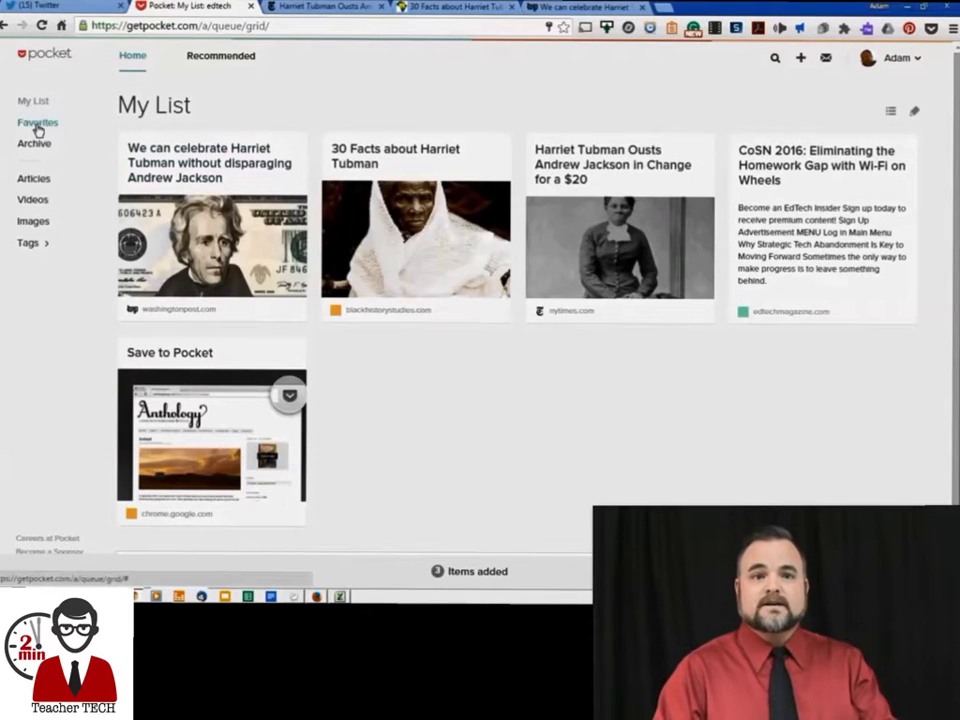
left_click(30, 245)
left_click(128, 230)
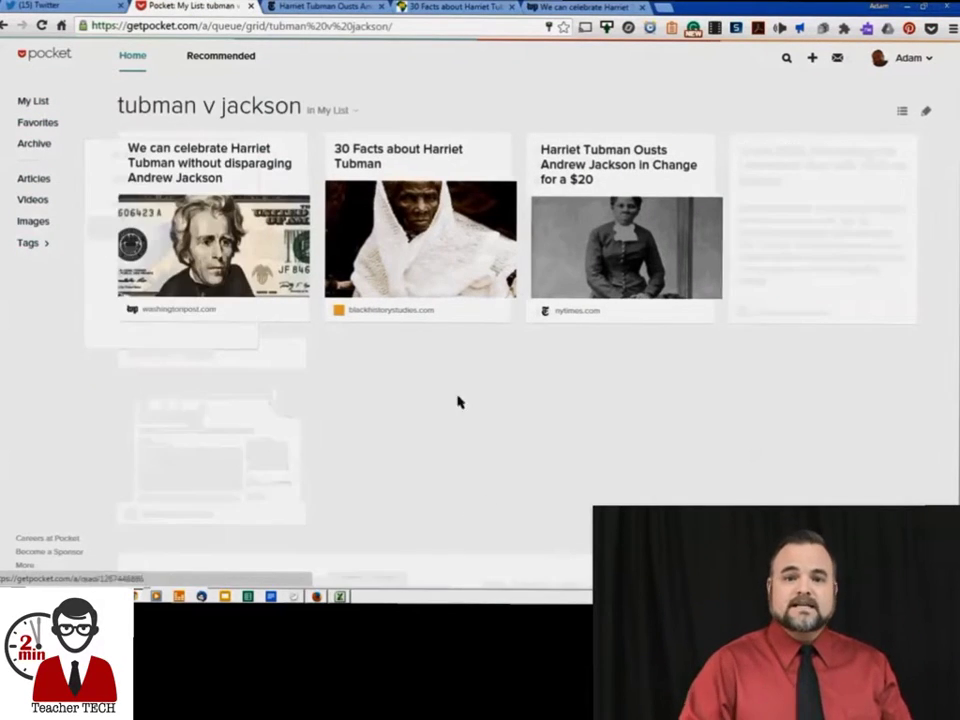
left_click(206, 163)
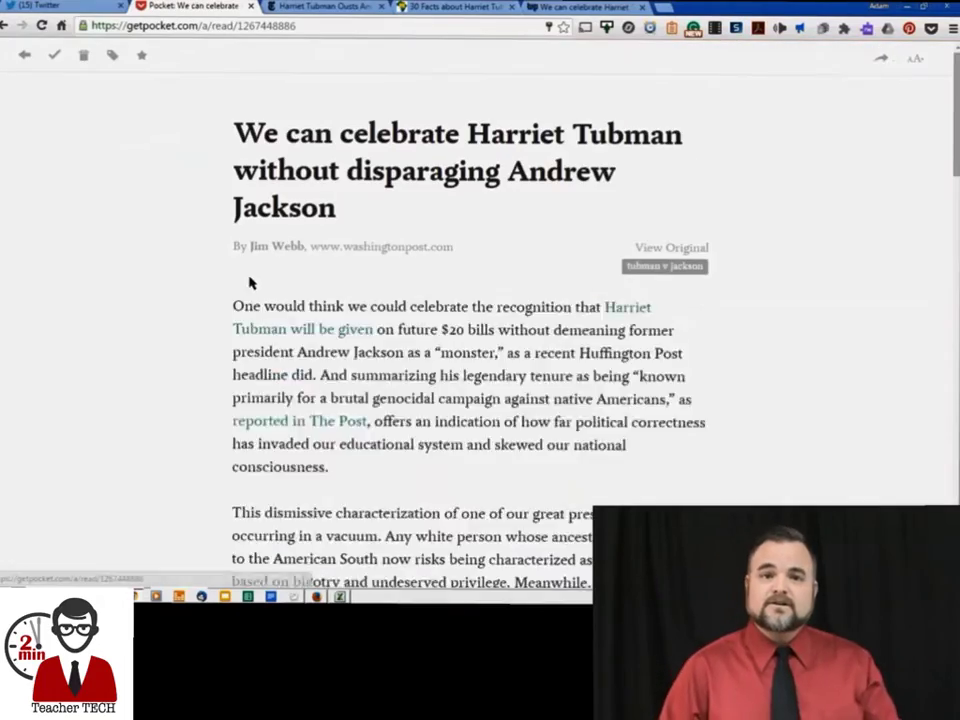
scroll(220, 268, "down", 1)
scroll(220, 268, "down", 15)
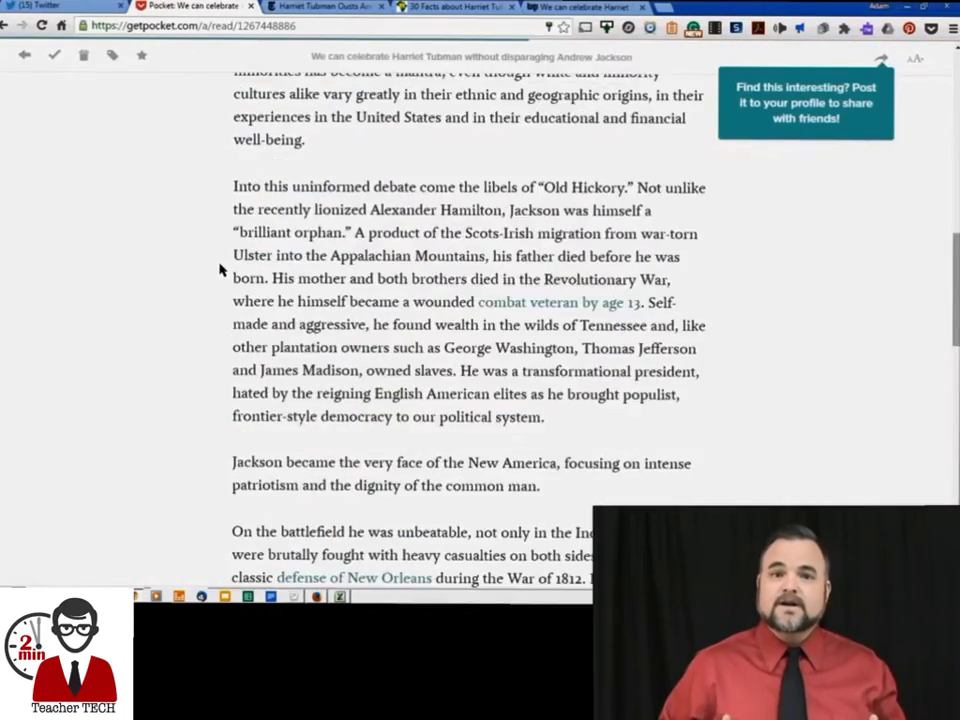
scroll(220, 270, "up", 15)
scroll(220, 268, "up", 2)
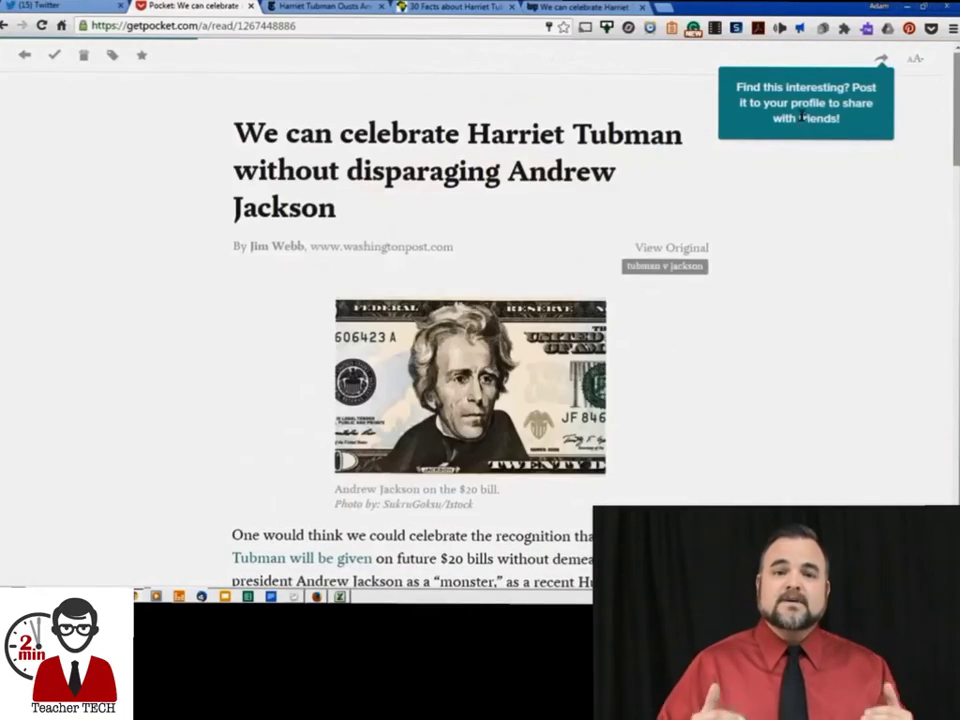
left_click(881, 60)
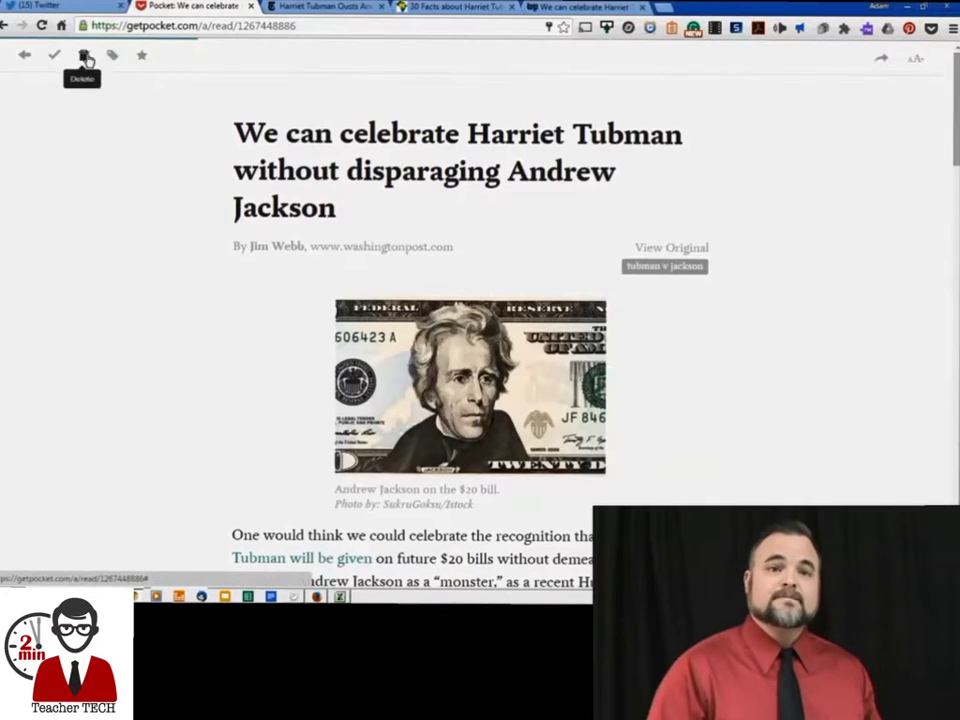
left_click(24, 55)
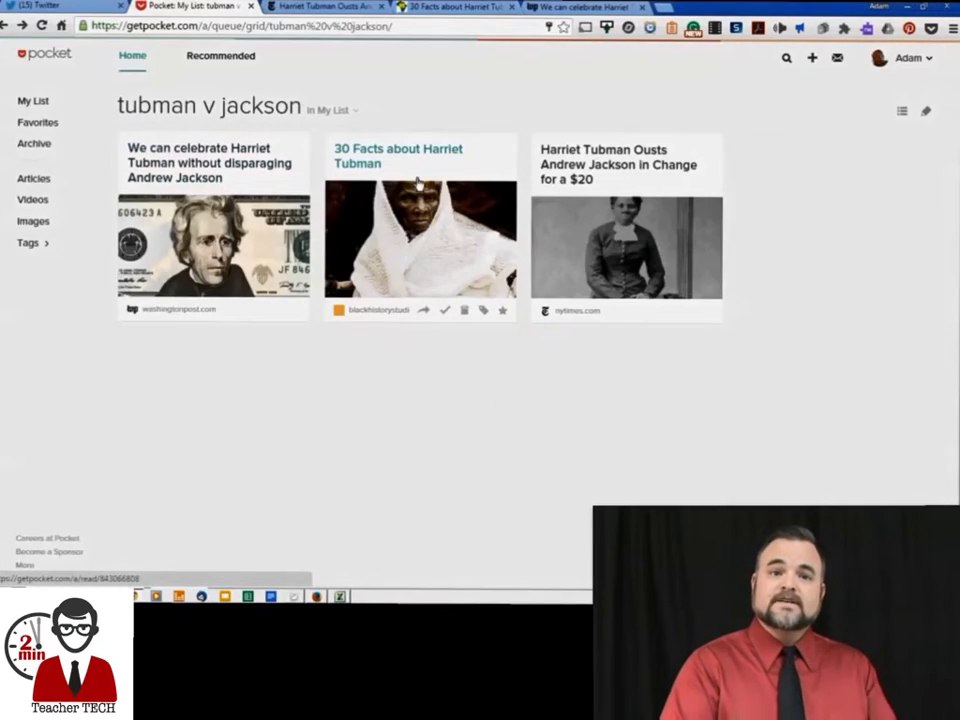
left_click(418, 183)
scroll(448, 360, "down", 12)
scroll(465, 347, "up", 12)
left_click(472, 352)
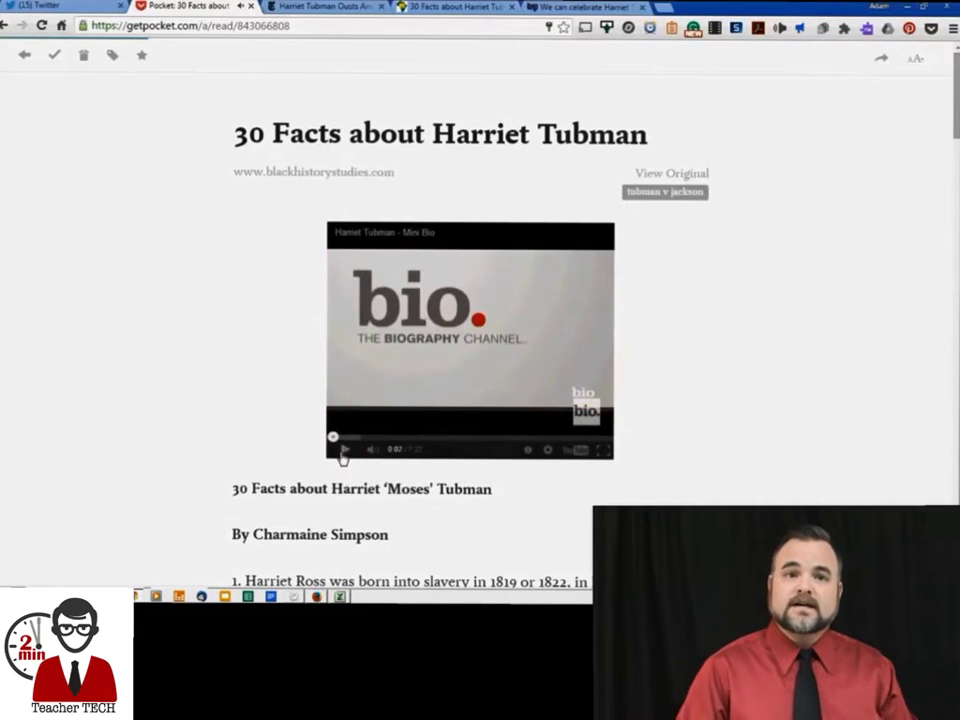
left_click(24, 56)
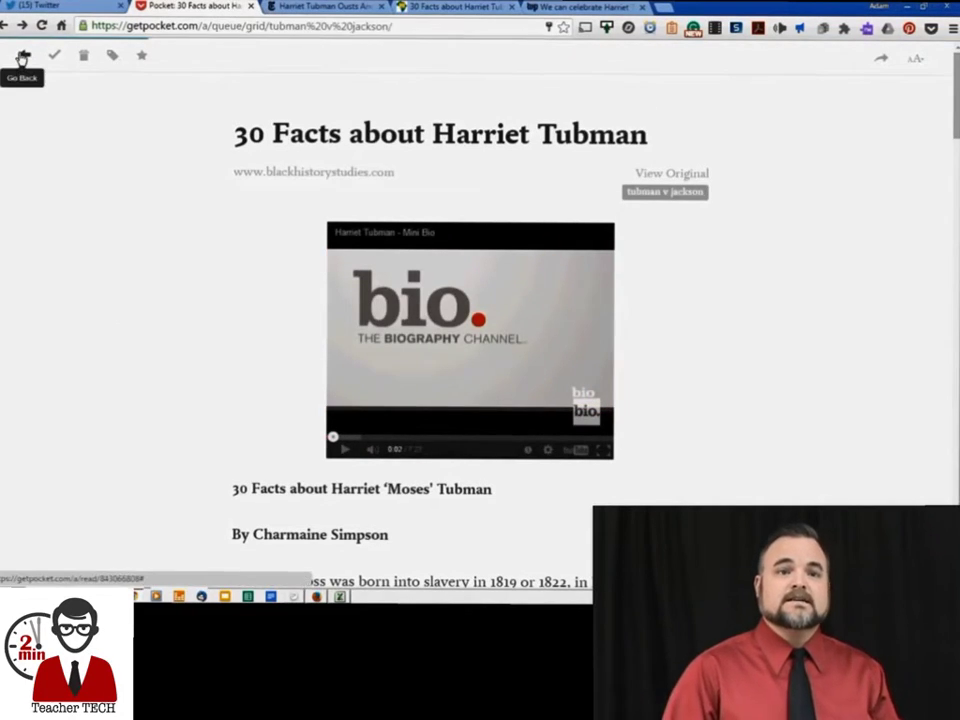
left_click(31, 100)
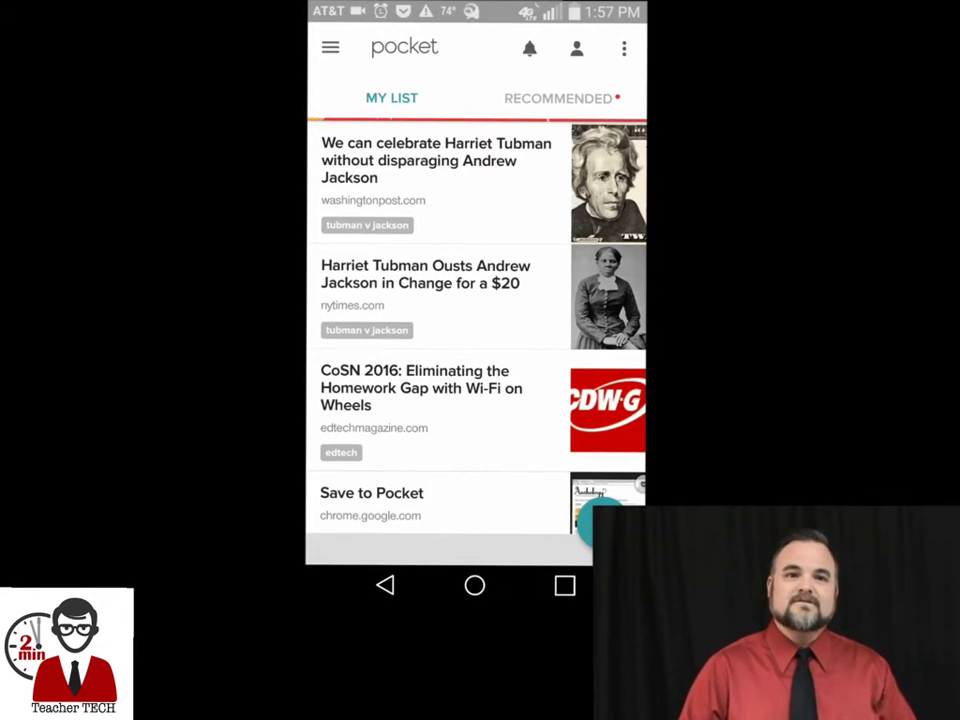
Step: Open the 'tubman v jackson' tag, open 'We can celebrate Harriet Tubman', and show its options
left_click(330, 47)
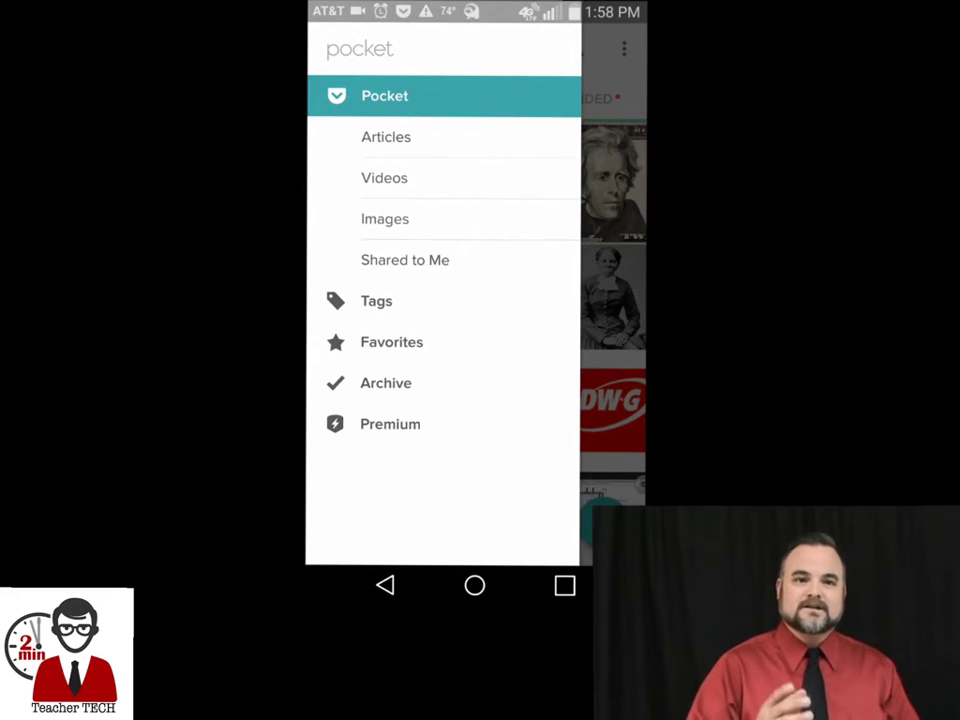
left_click(376, 301)
left_click(388, 182)
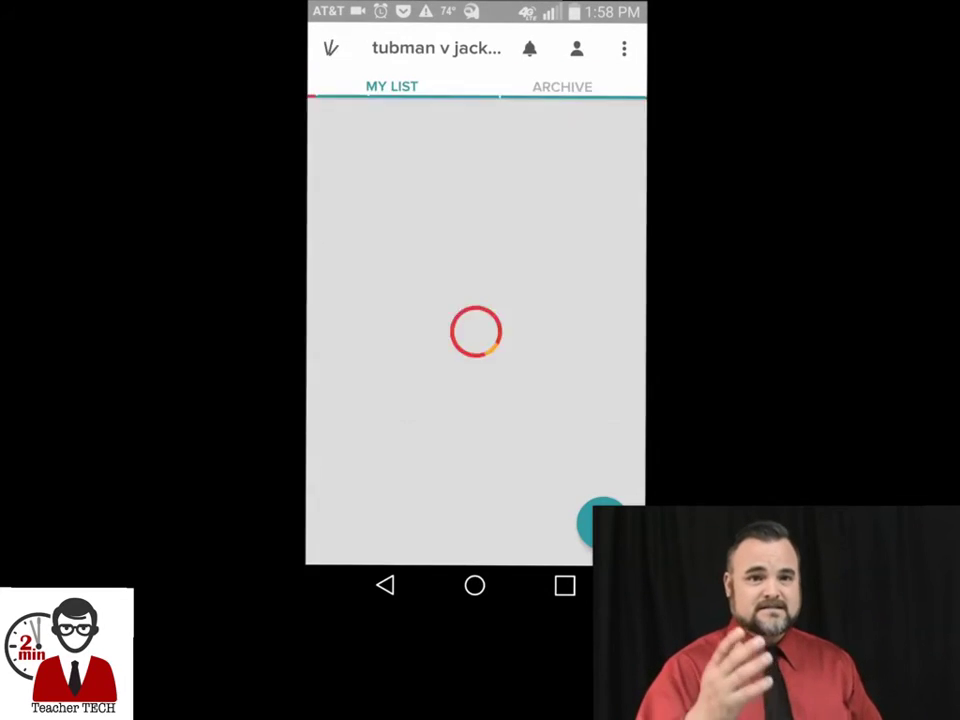
left_click(436, 165)
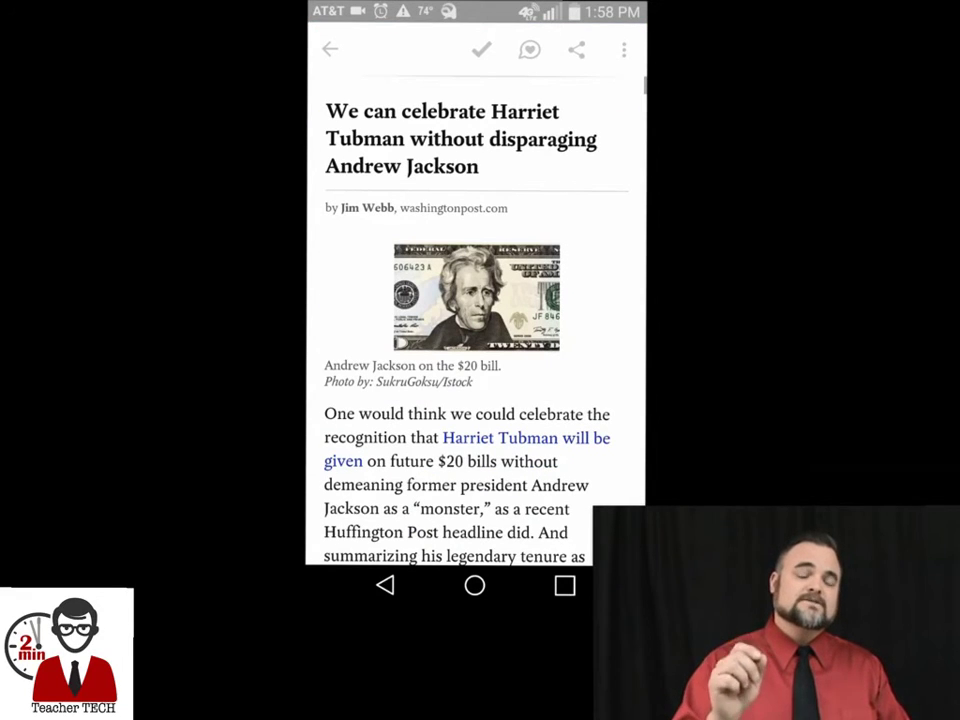
left_click(624, 49)
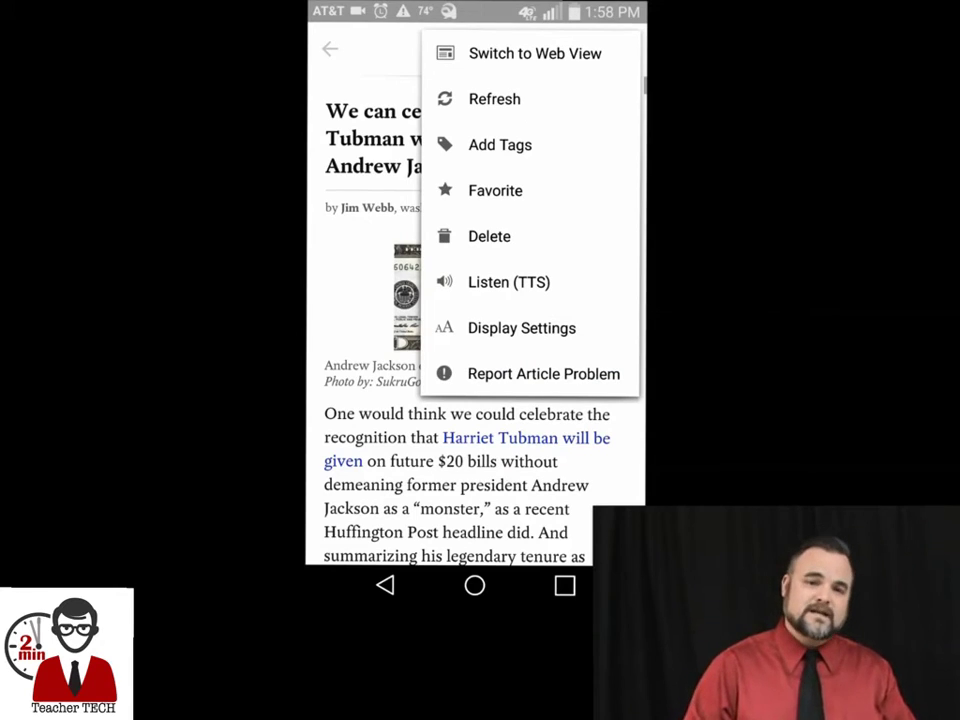
Step: Close the article options, glance at sharing options, and return to My List
key("Escape")
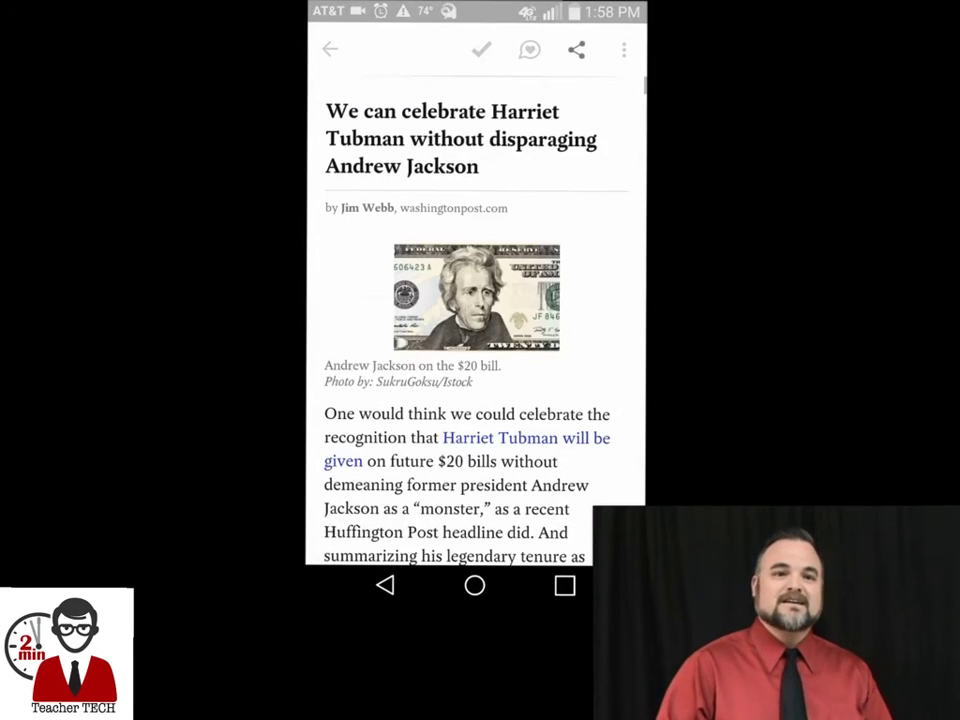
left_click(574, 47)
scroll(475, 300, "down", 3)
key("Escape")
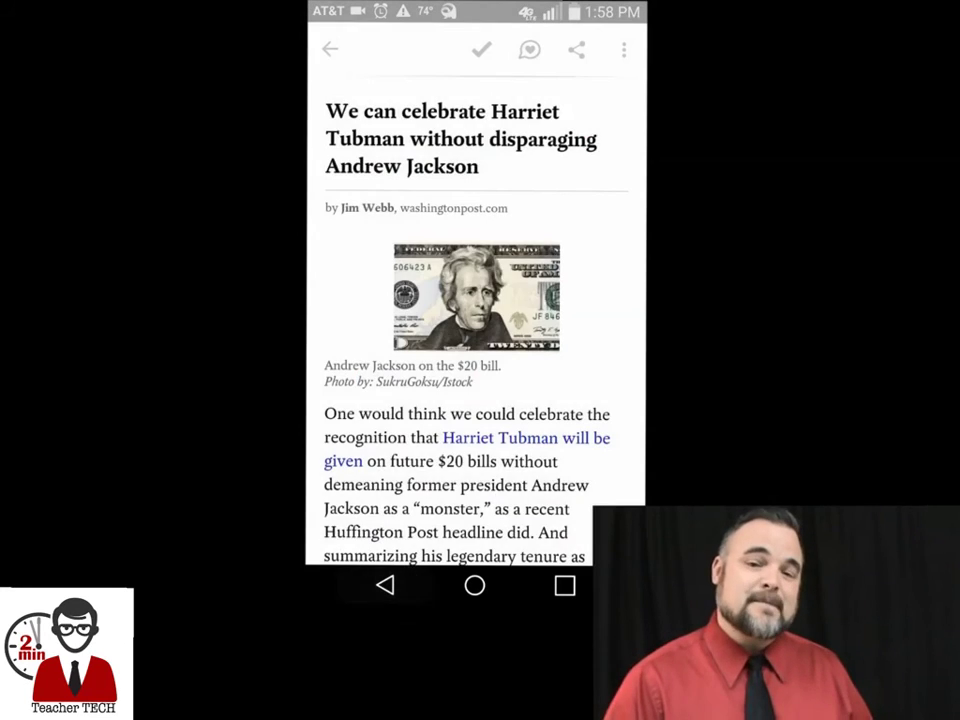
key("Escape")
Step: Check the account profile, then view the empty Notifications screen
left_click(576, 48)
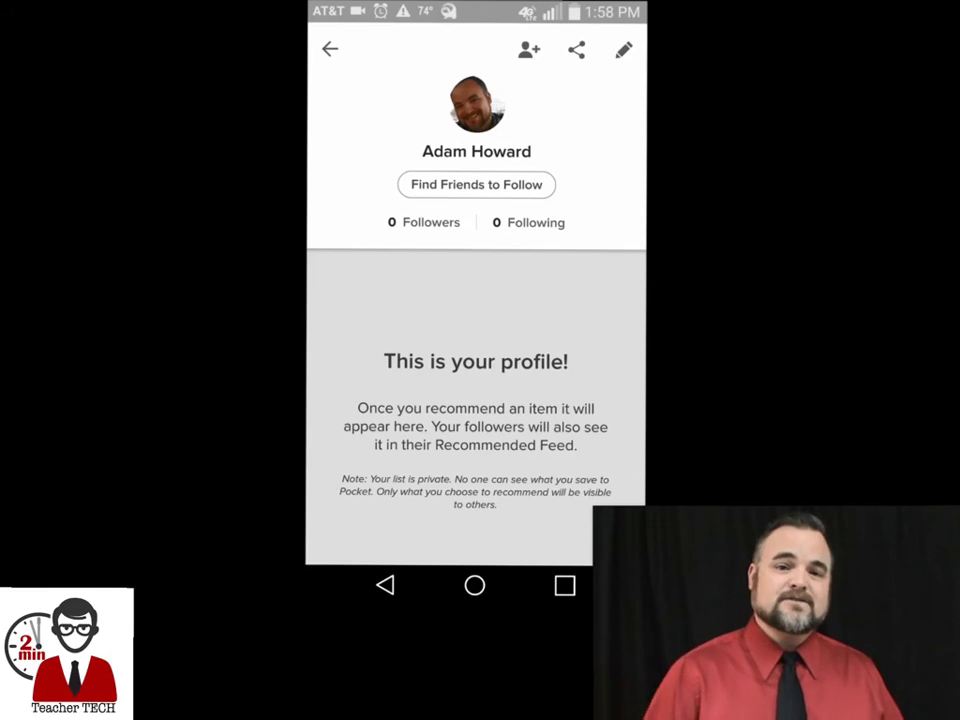
key("Escape")
left_click(527, 47)
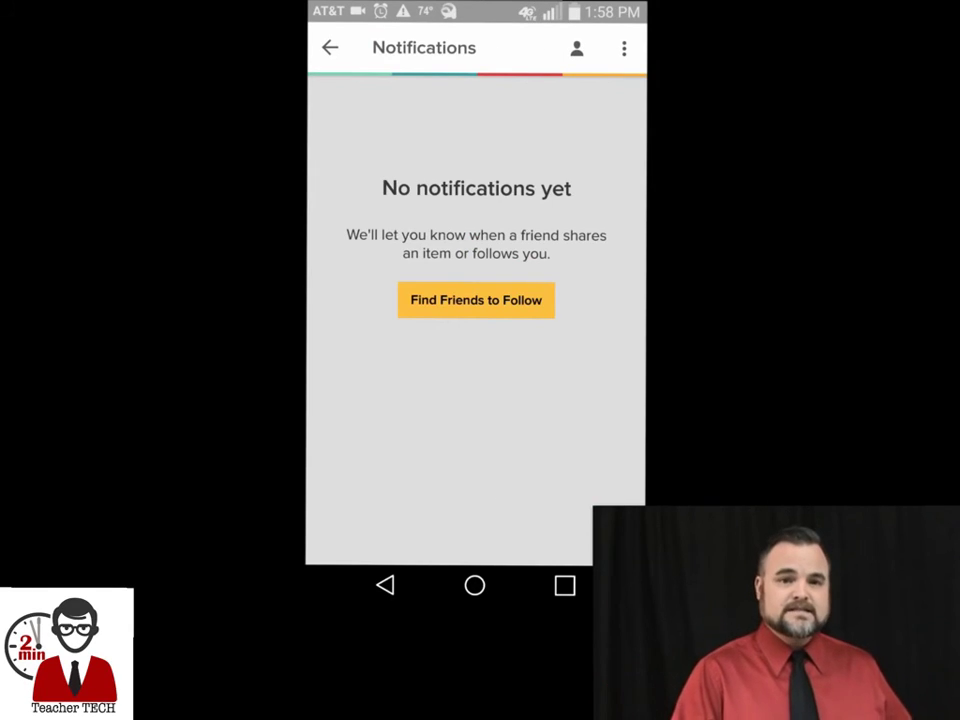